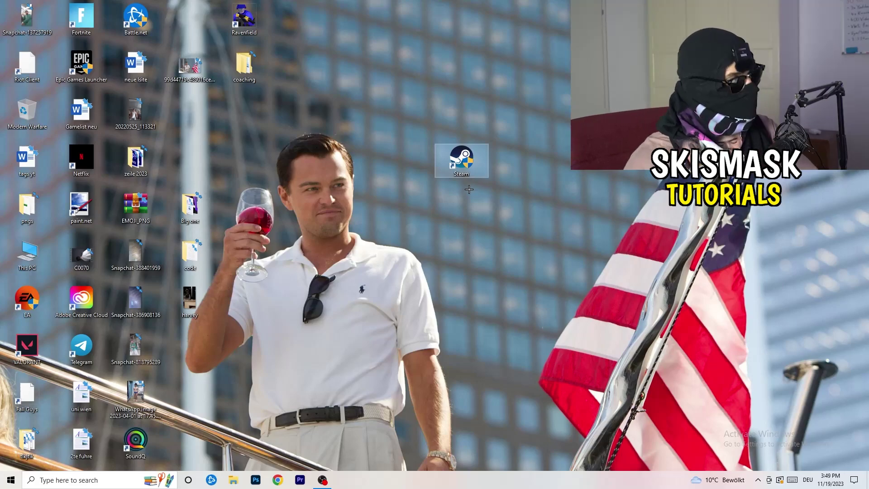
Step: Review the Steam shortcut's compatibility mode and run-as-administrator settings in its properties, and confirm the dialog
right_click(468, 160)
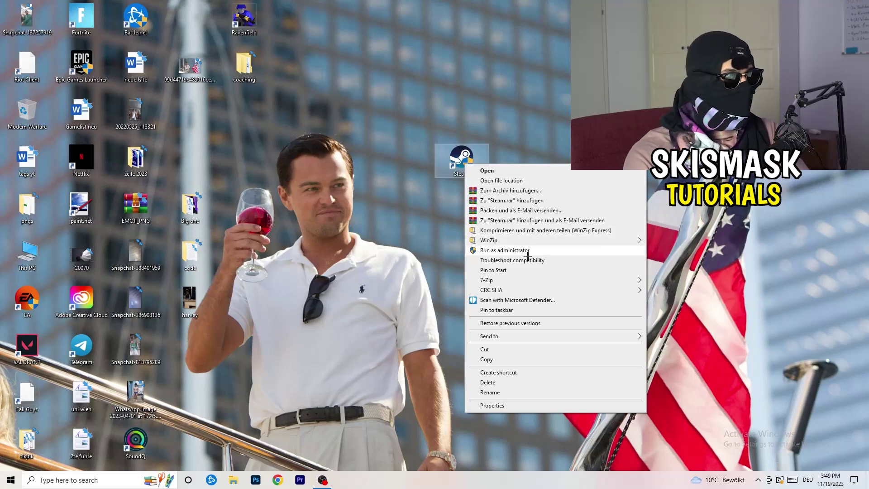
left_click(491, 405)
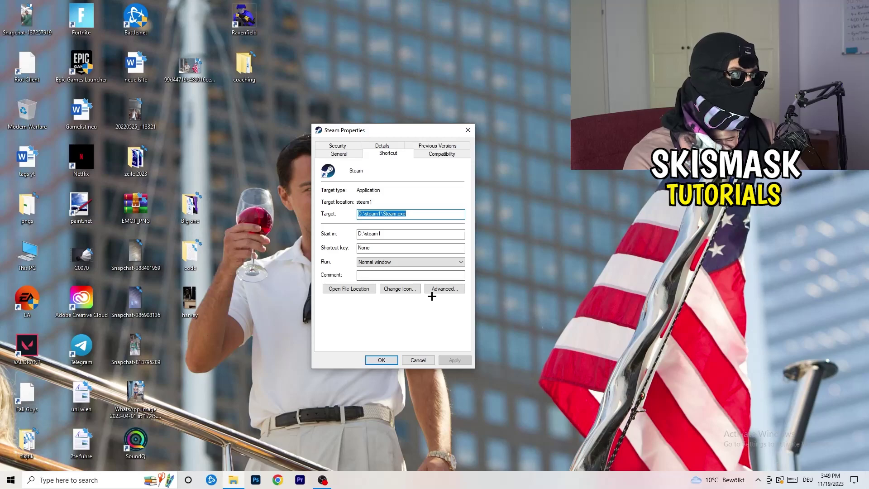
left_click(445, 154)
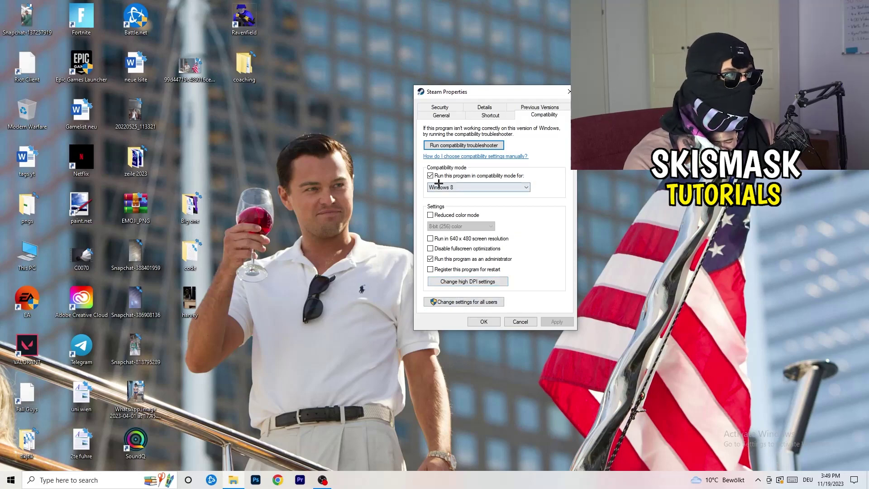
left_click(524, 187)
left_click(566, 178)
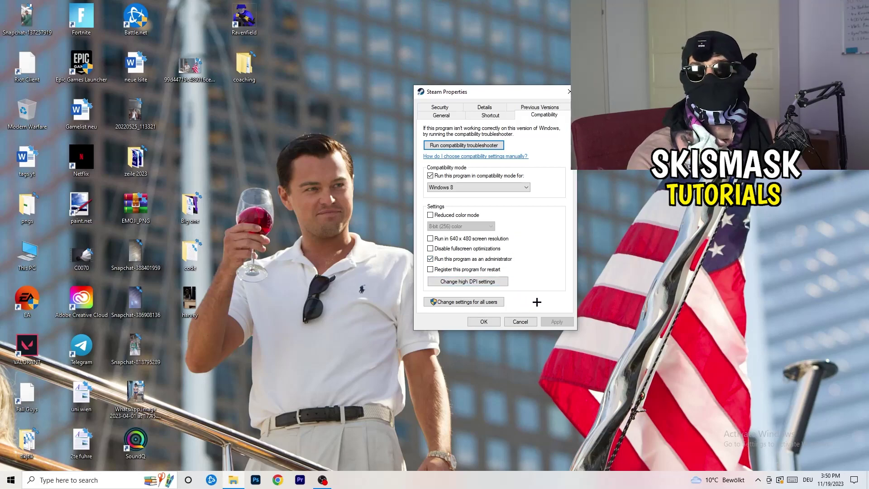
left_click(489, 322)
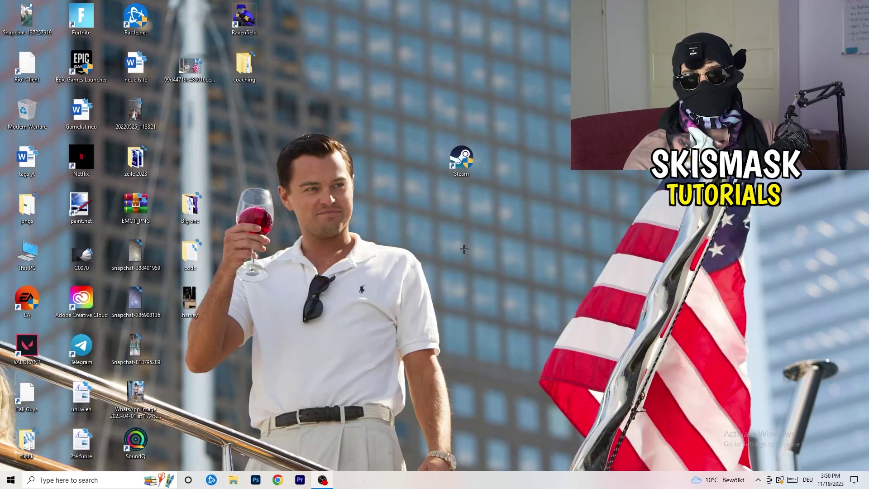
Step: Move the Steam shortcut closer to the other desktop icons and recheck its compatibility properties
left_click_drag(463, 159, 412, 161)
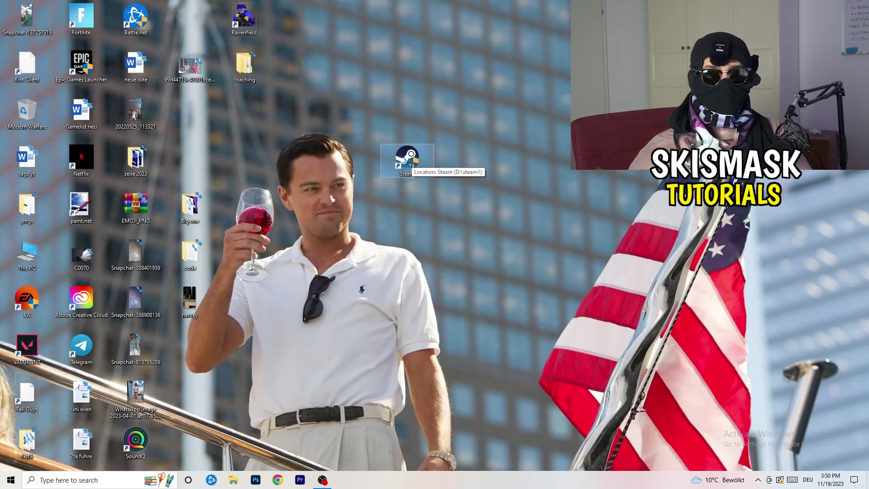
left_click_drag(410, 161, 300, 160)
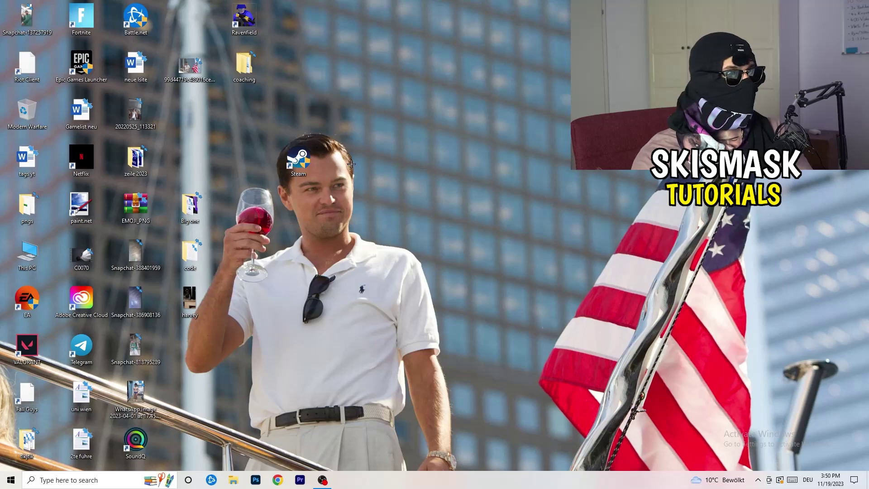
right_click(299, 168)
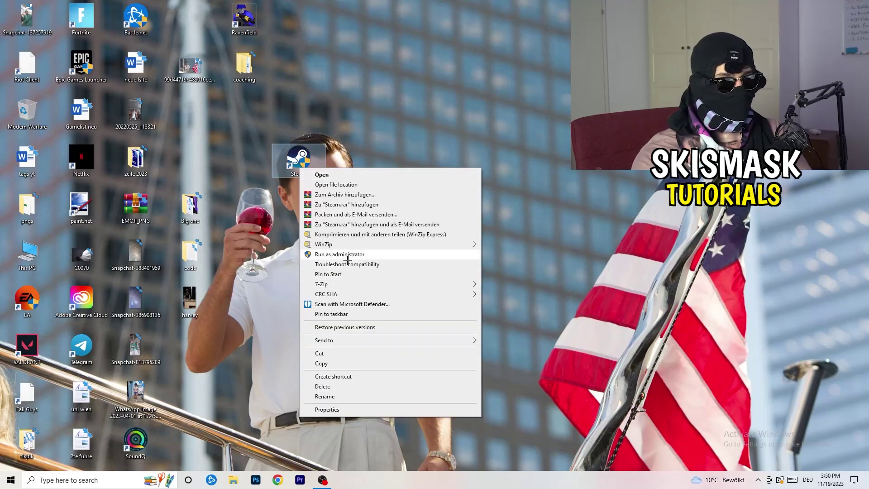
left_click(327, 409)
left_click(424, 198)
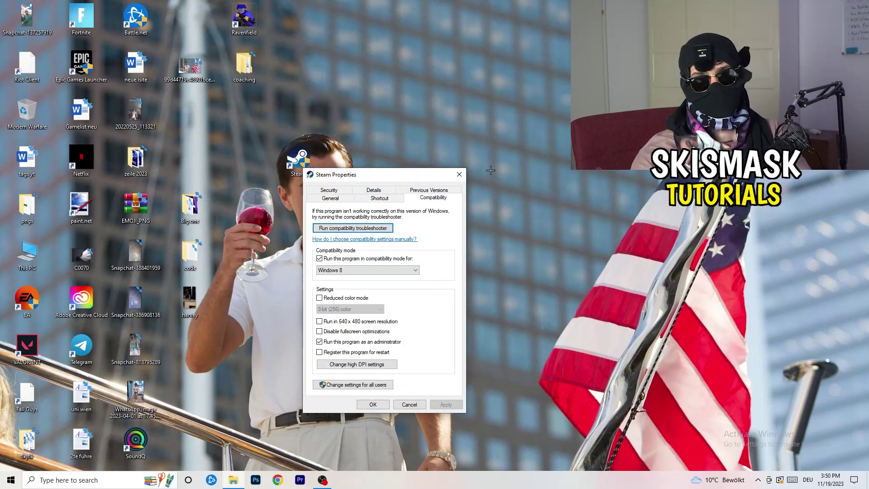
left_click(460, 175)
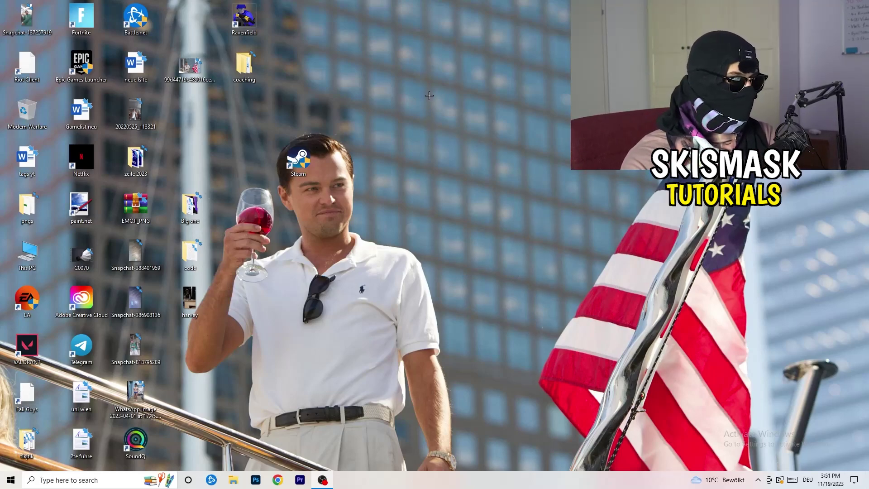
Step: Open Task Manager and maximize its window
mouse_move(439, 486)
left_mouse_down()
mouse_move(742, 252)
mouse_move(489, 424)
mouse_move(442, 462)
mouse_move(442, 482)
left_mouse_up()
right_click(442, 482)
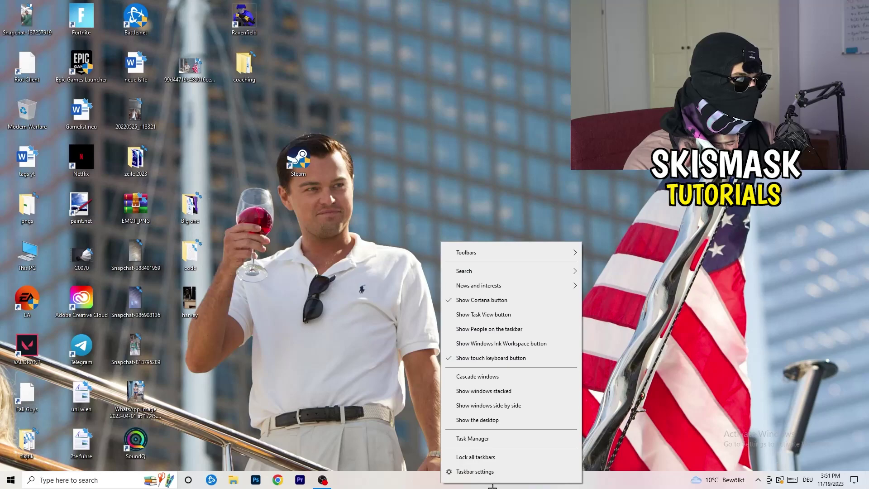
left_click(484, 439)
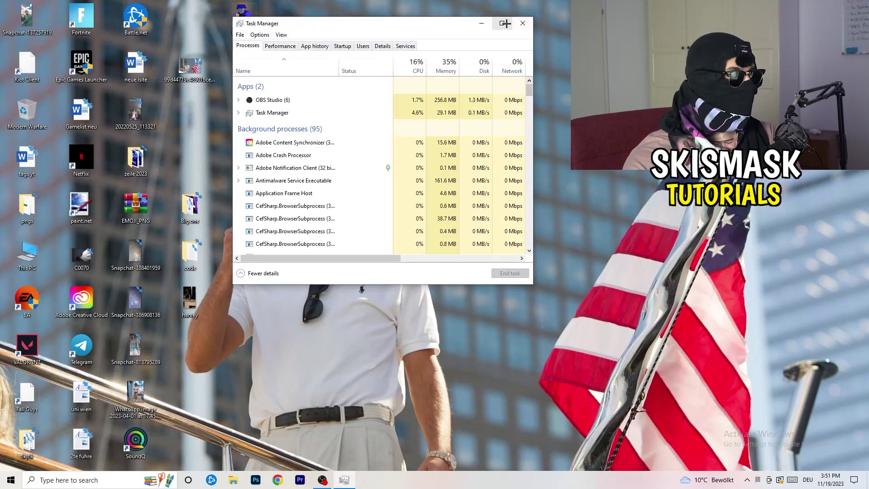
left_click(511, 21)
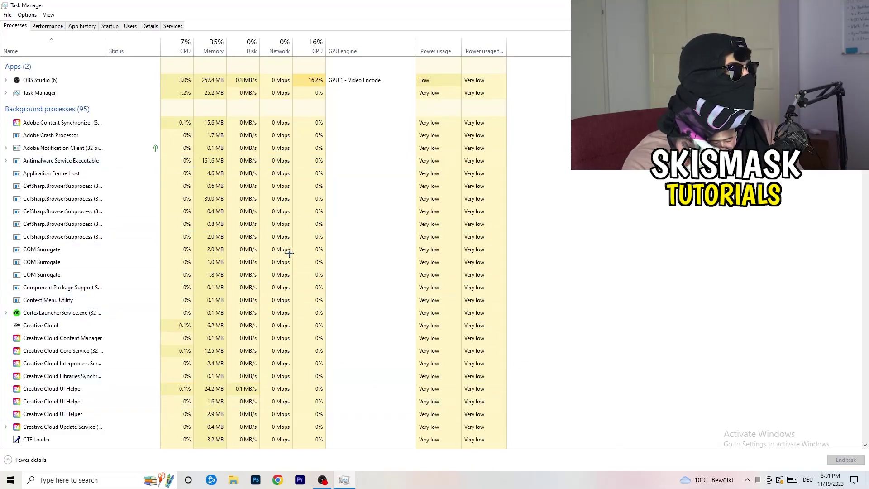
Step: Show the priority options for a Creative Cloud UI Helper.exe process in Task Manager's detailed process list
left_click(148, 26)
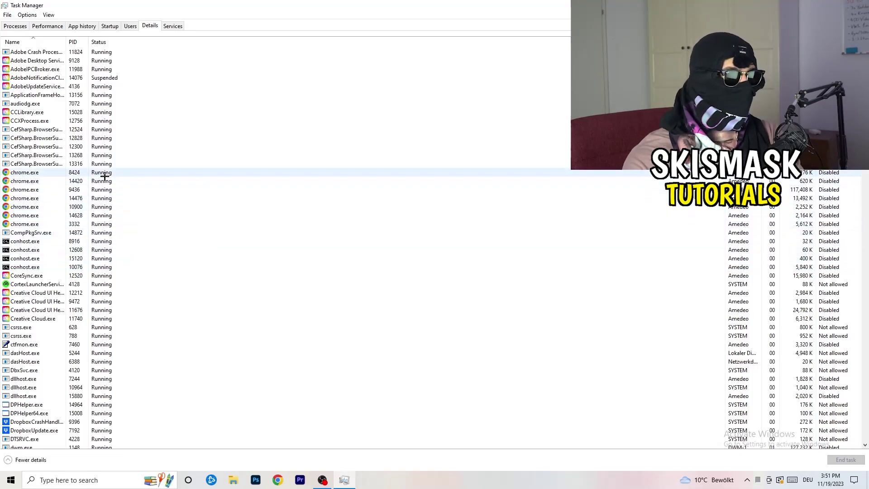
scroll(158, 204, "down", 3)
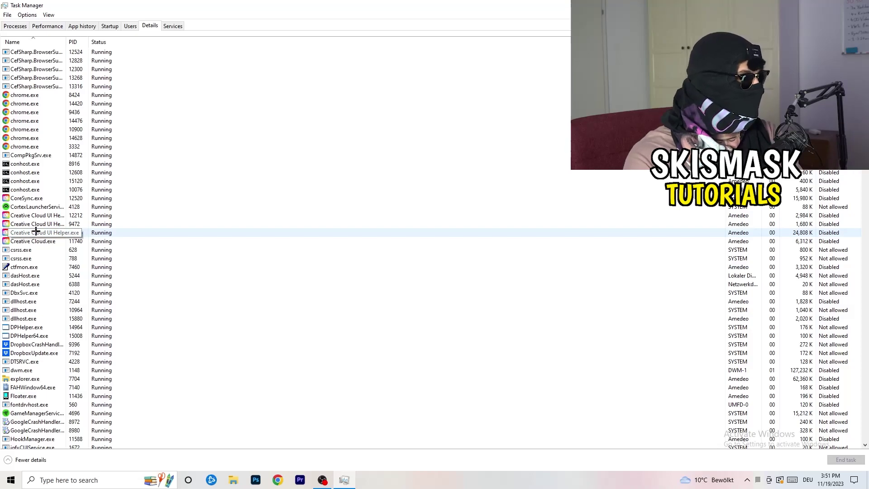
right_click(36, 232)
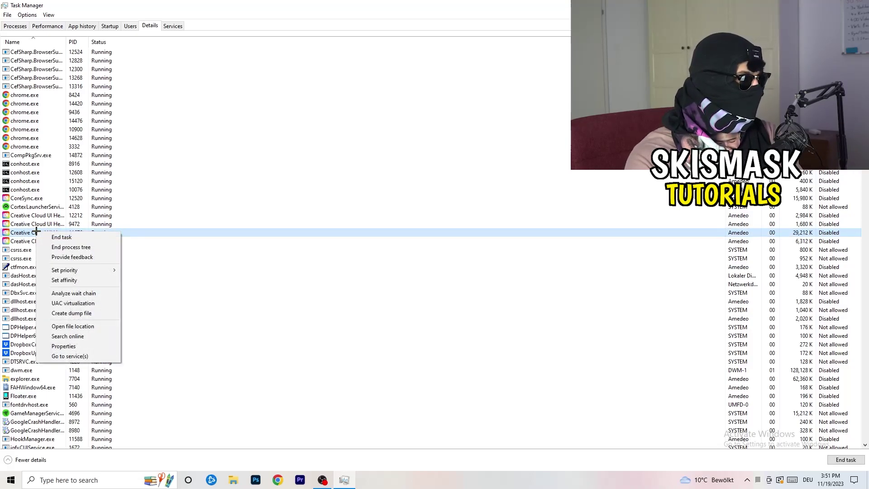
mouse_move(79, 272)
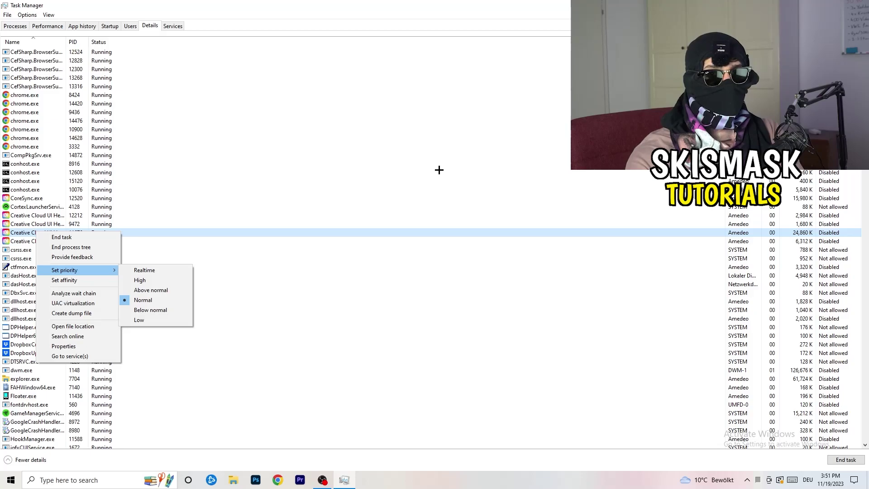
Step: Review the startup apps and show the available actions for File Association Helper without disabling it
left_click(114, 26)
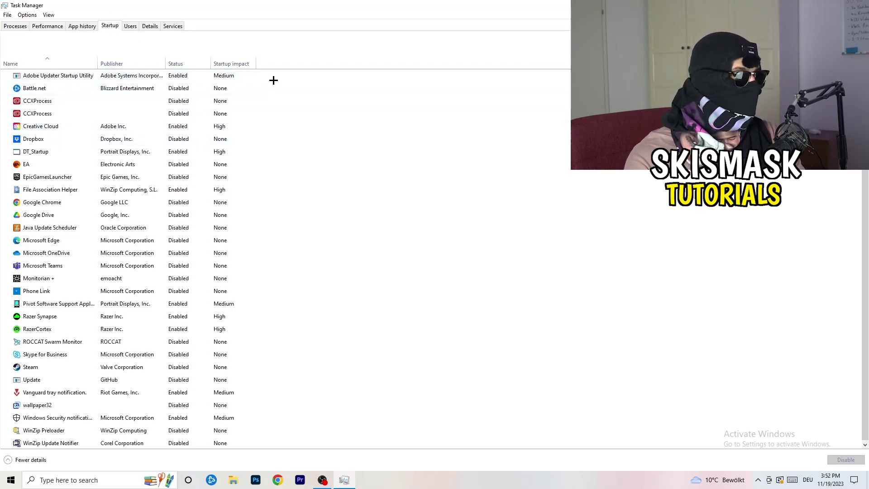
scroll(252, 401, "down", 1)
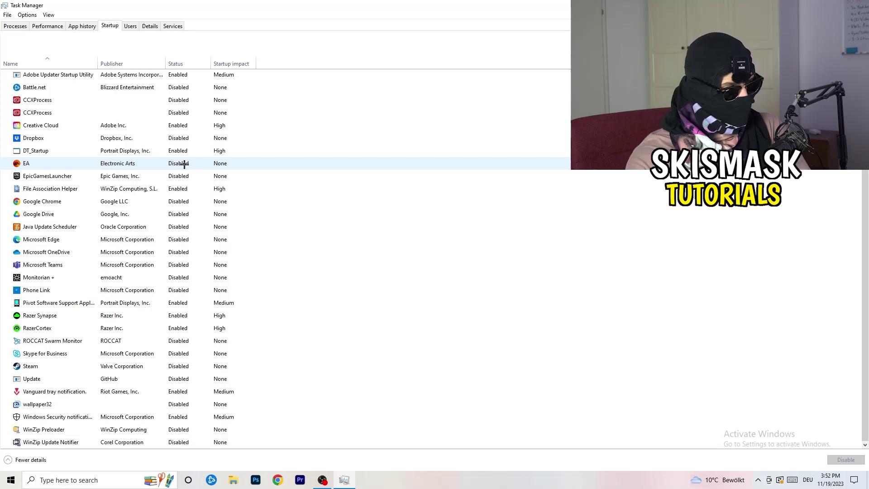
right_click(181, 189)
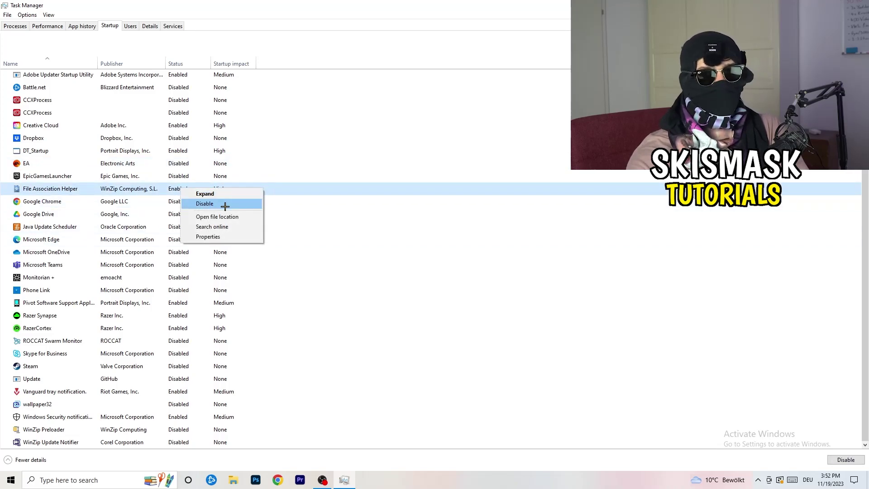
left_click(355, 66)
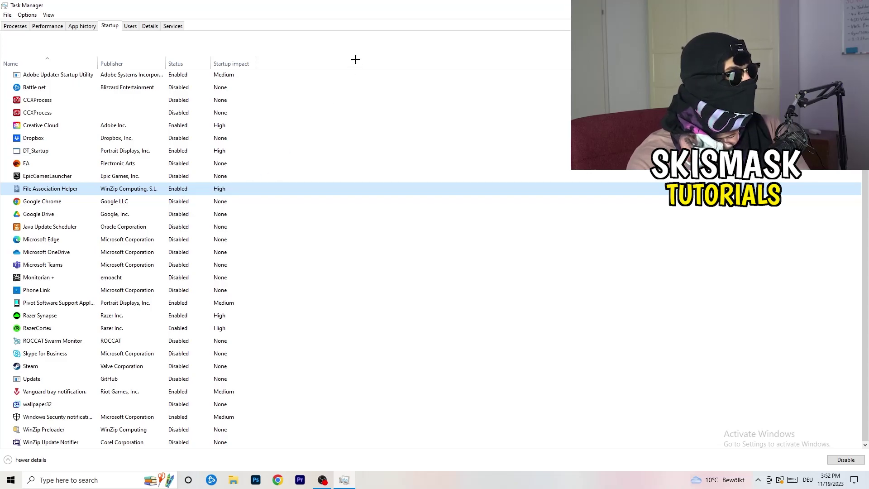
Step: Sort the running processes by GPU usage in both directions and look through the whole list
left_click(25, 26)
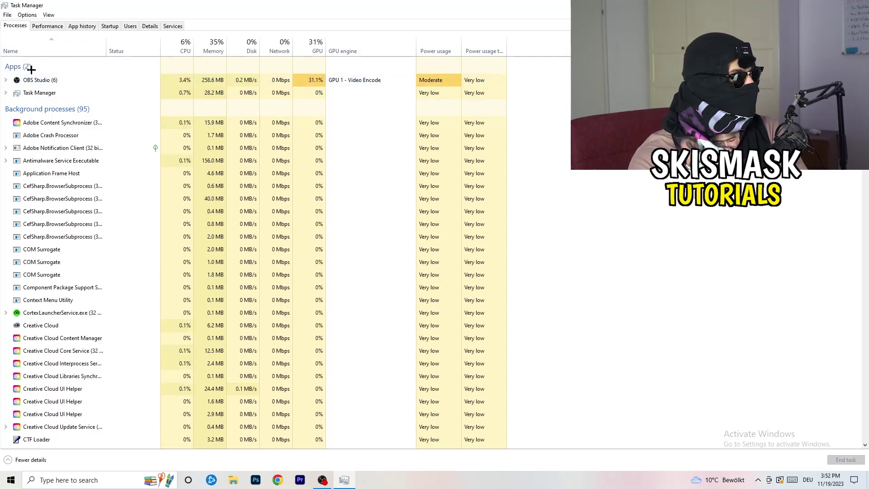
left_click(180, 45)
left_click(306, 41)
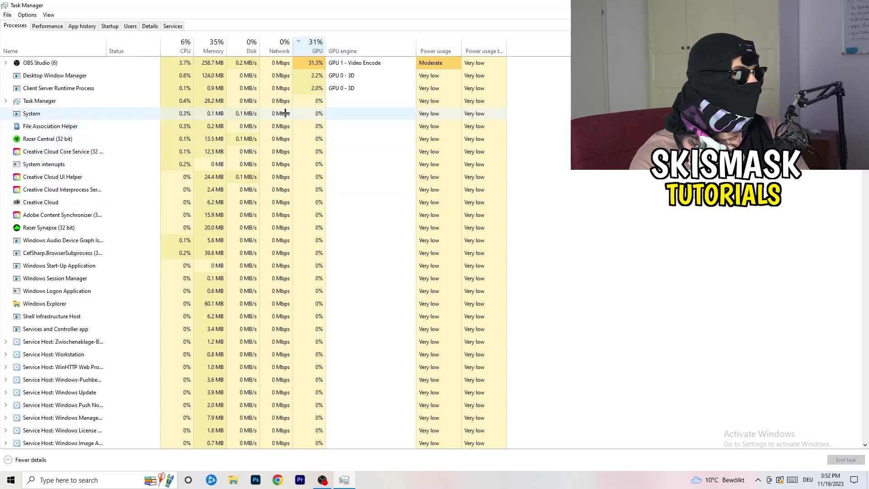
left_click(312, 45)
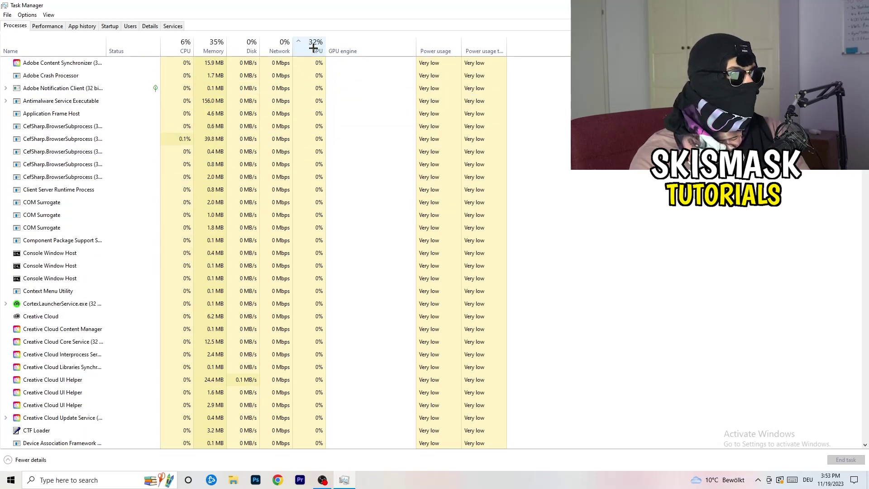
scroll(317, 143, "down", 4)
scroll(317, 144, "down", 9)
scroll(319, 142, "up", 13)
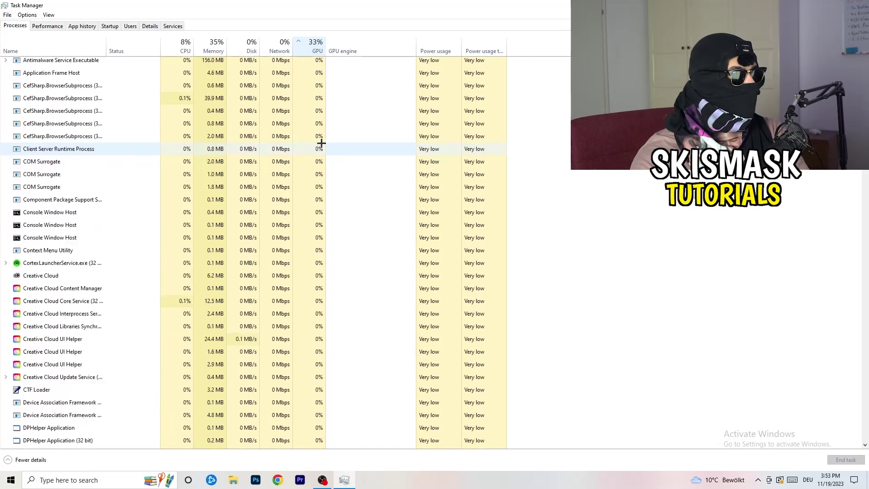
scroll(320, 141, "down", 20)
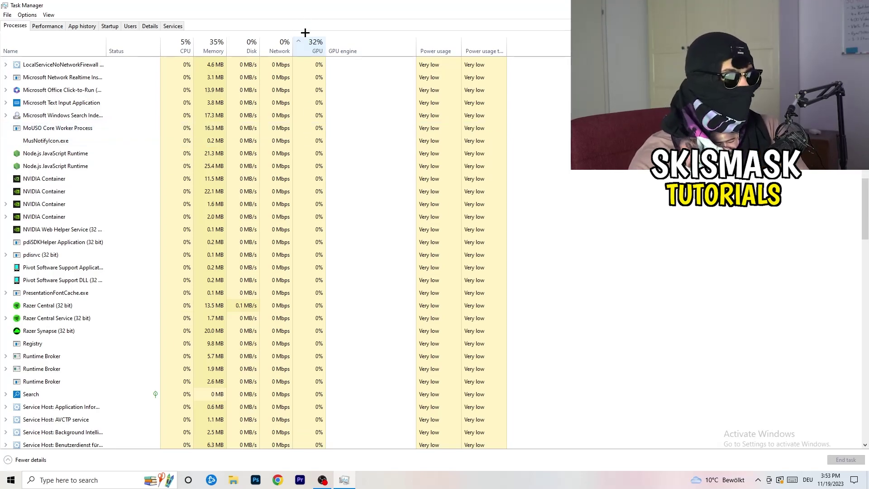
Step: Check the end-task option for the Microsoft Windows Search Indexer process, sort the processes by CPU usage, and close Task Manager
right_click(295, 112)
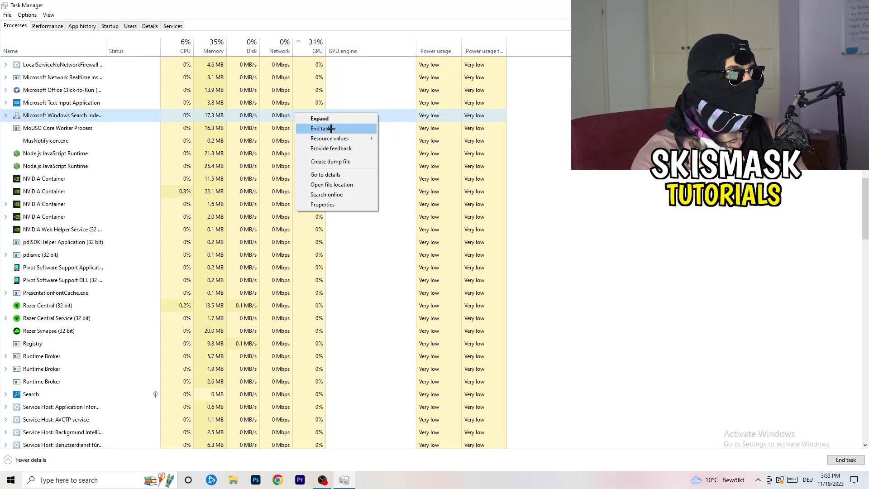
left_click(181, 47)
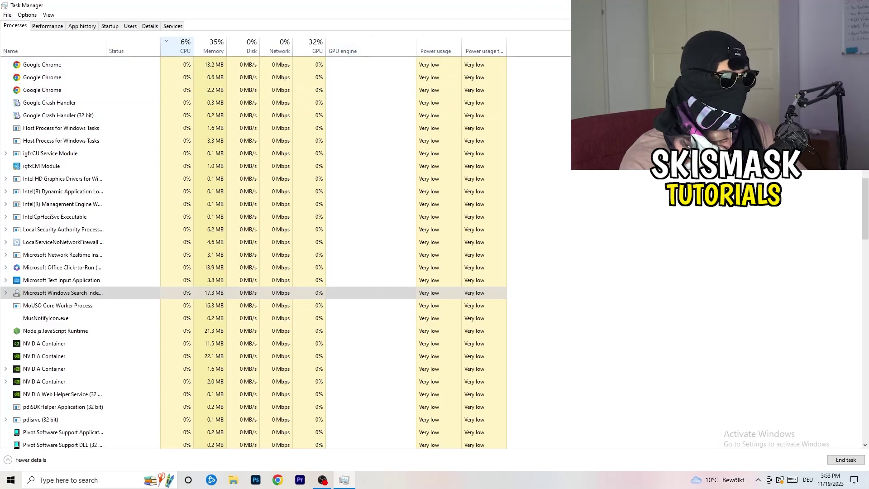
key("alt+F4")
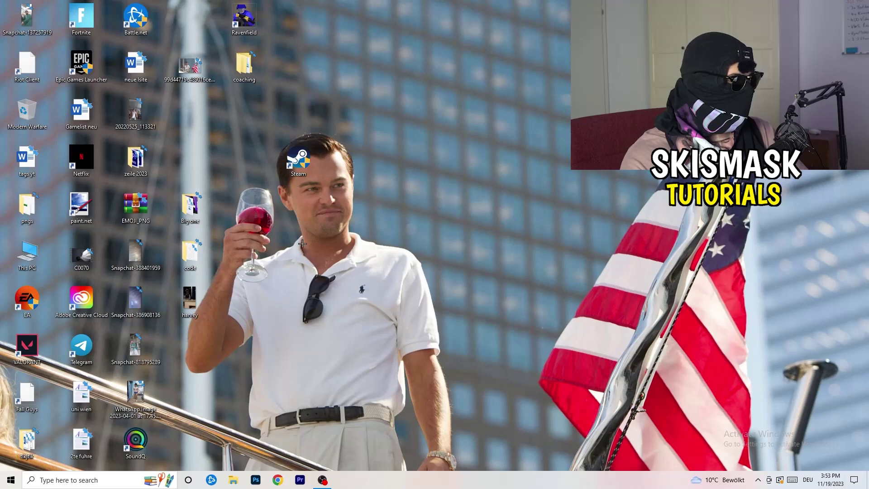
Step: Review the Captures and Game Mode pages of the Windows Gaming settings and return to the Settings home page
left_click(2, 485)
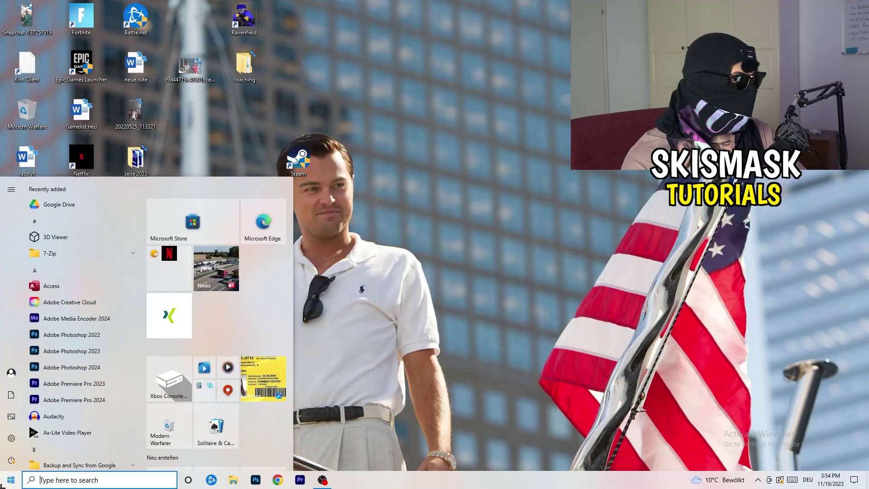
left_click(8, 441)
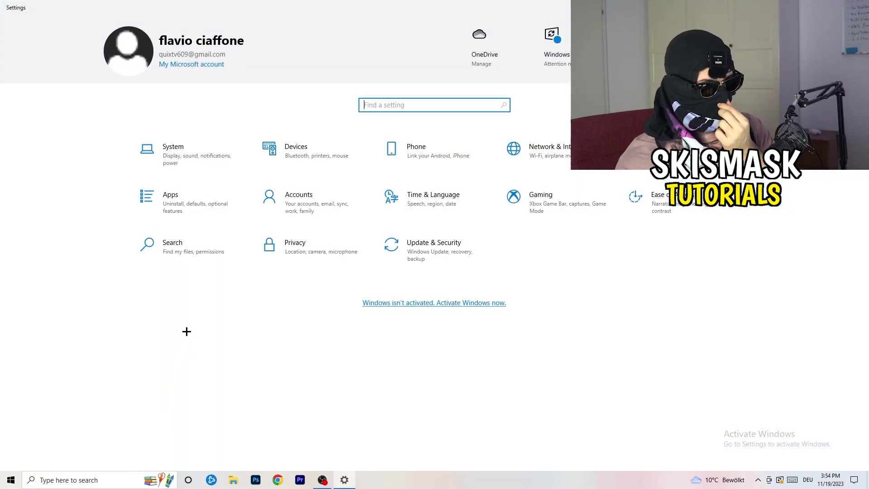
left_click(537, 199)
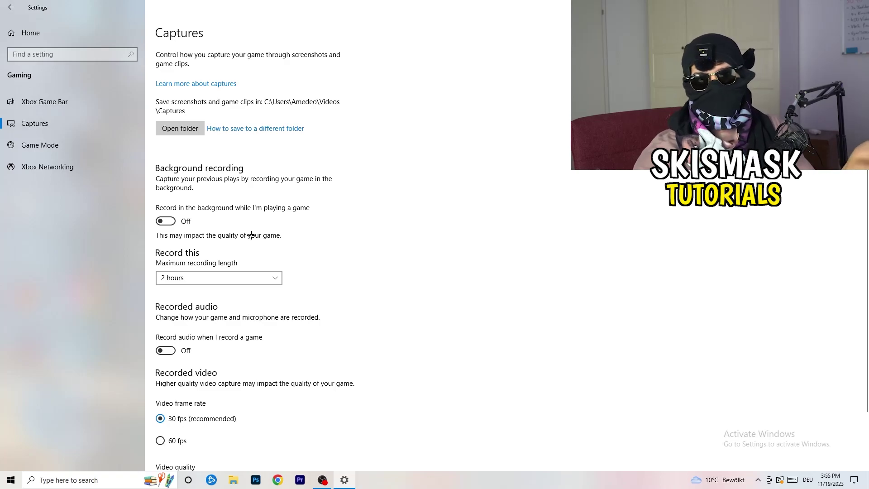
scroll(247, 236, "down", 2)
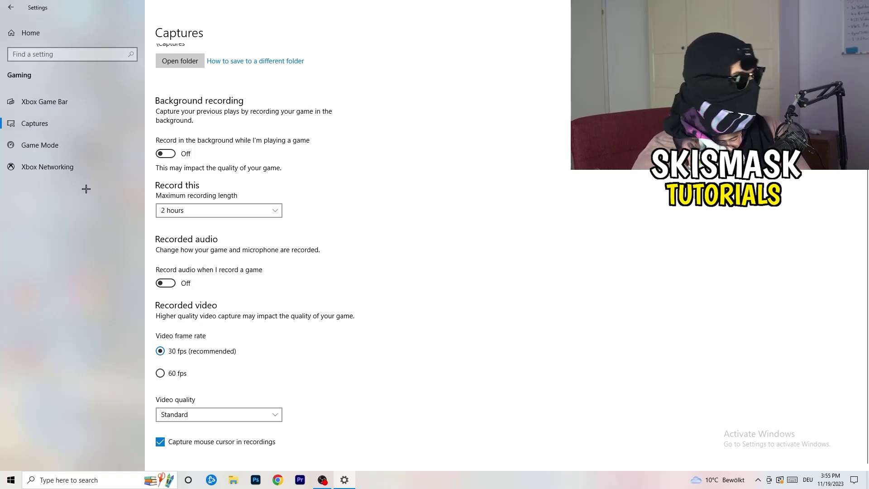
left_click(21, 145)
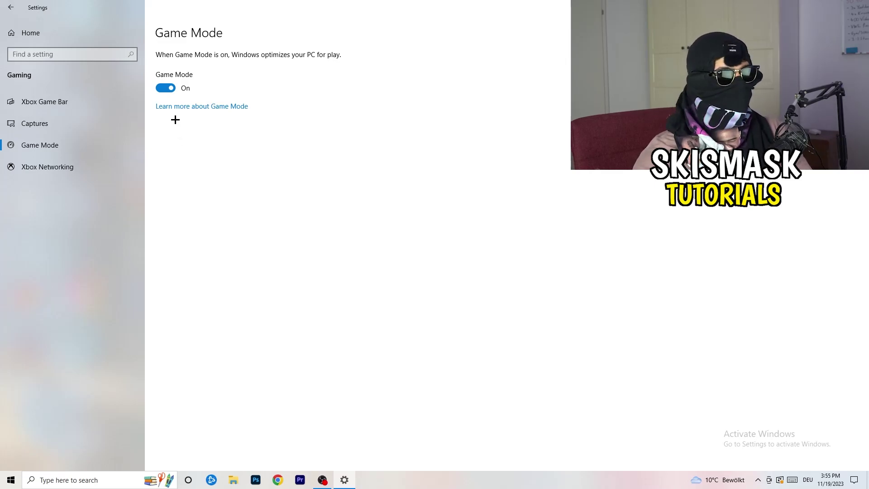
left_click(10, 7)
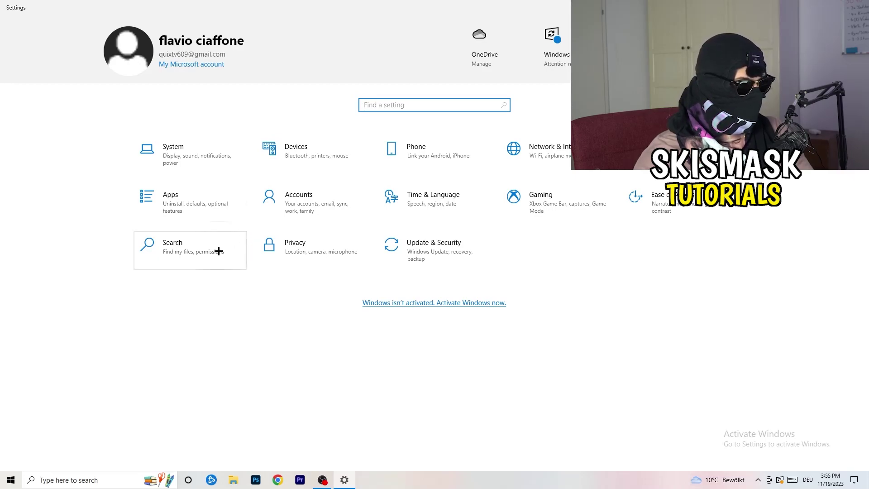
Step: Review the Windows Update page under Update & Security, uncover the desktop briefly, and return to the Settings home page
left_click(445, 265)
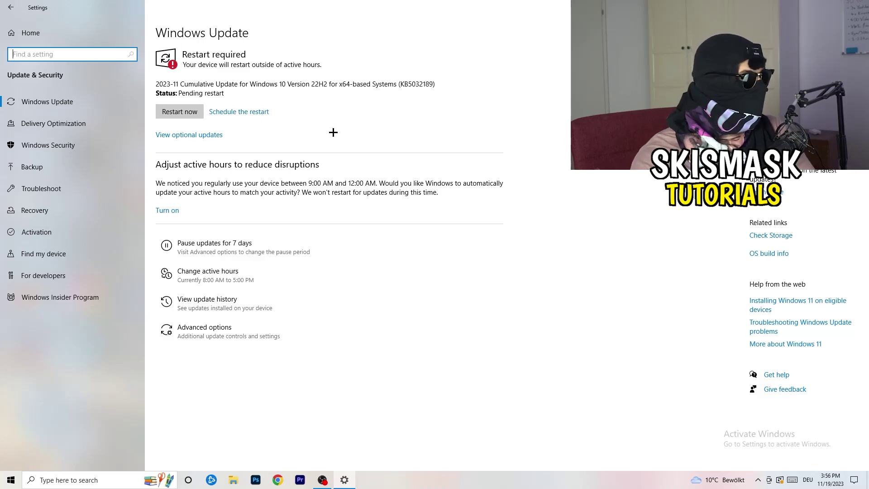
left_click_drag(466, 7, 142, 336)
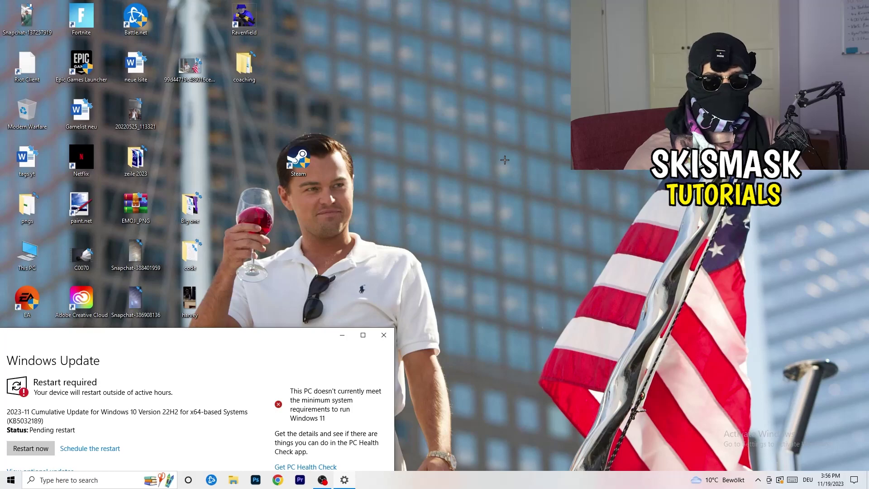
left_click(363, 335)
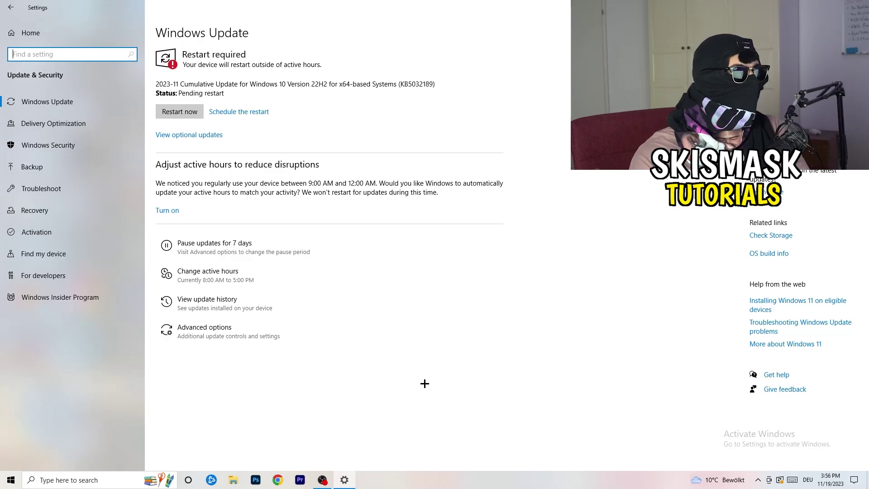
left_click(23, 40)
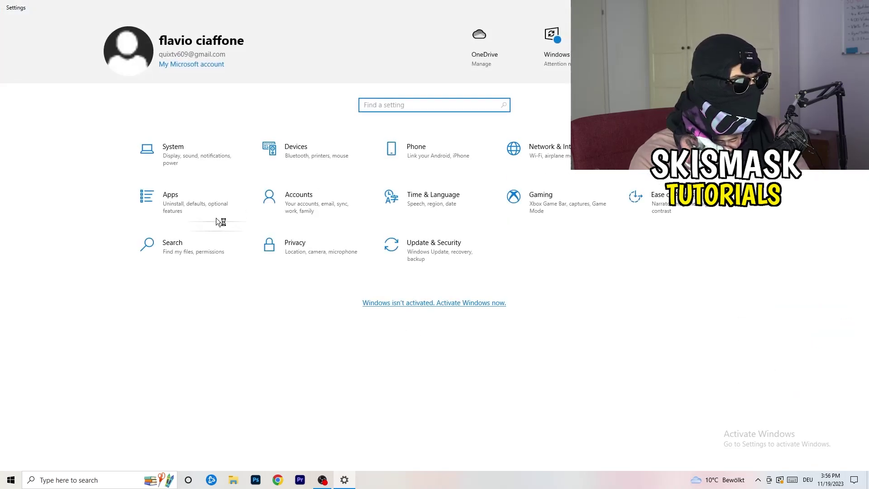
Step: Review the Display page of the System settings down to Graphics settings and check the display resolution options without changing them
left_click(181, 154)
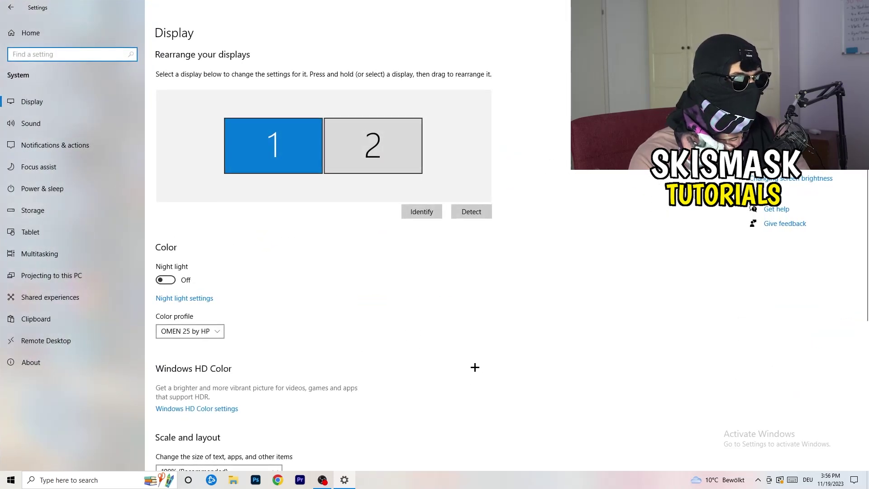
left_click(167, 34)
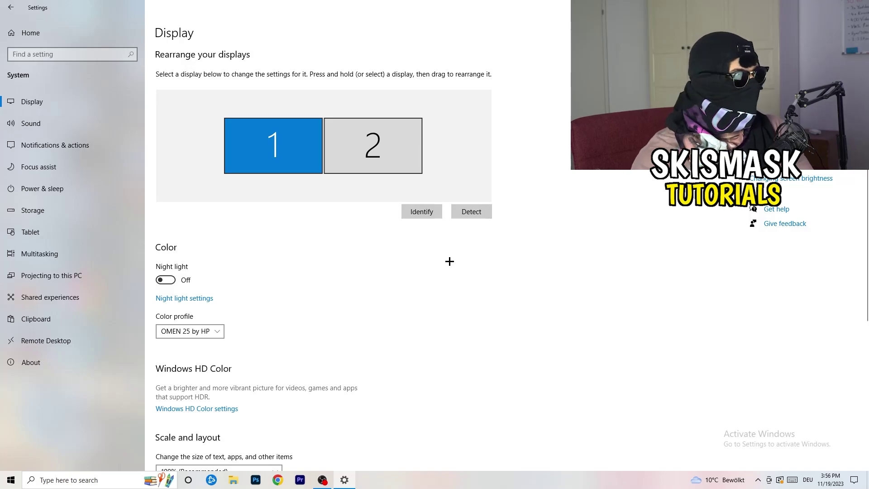
scroll(339, 228, "down", 3)
scroll(340, 228, "down", 2)
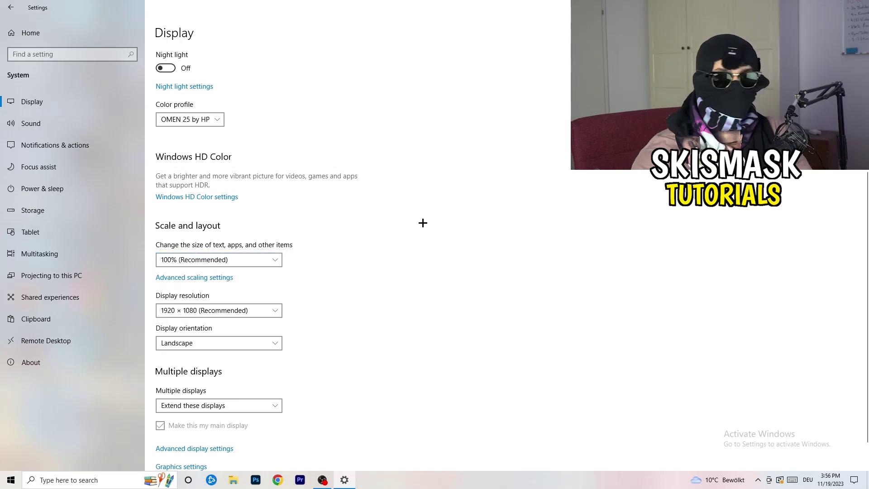
scroll(210, 247, "down", 1)
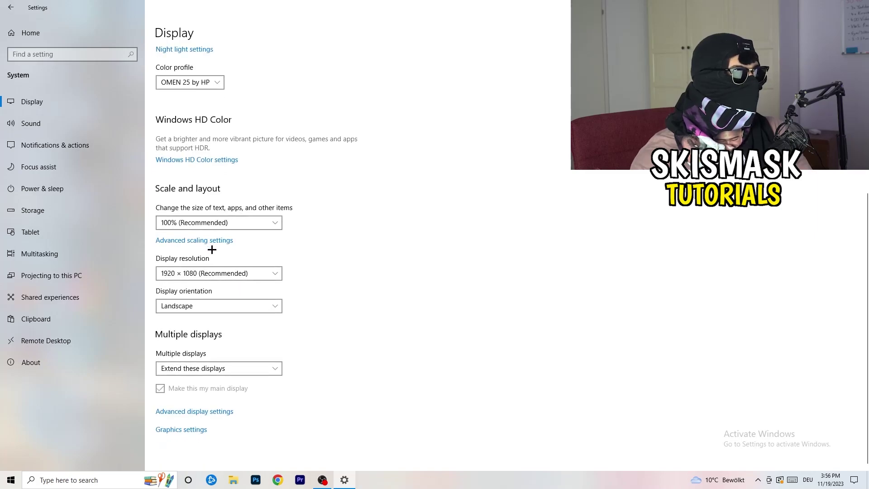
left_click(235, 277)
left_click(426, 244)
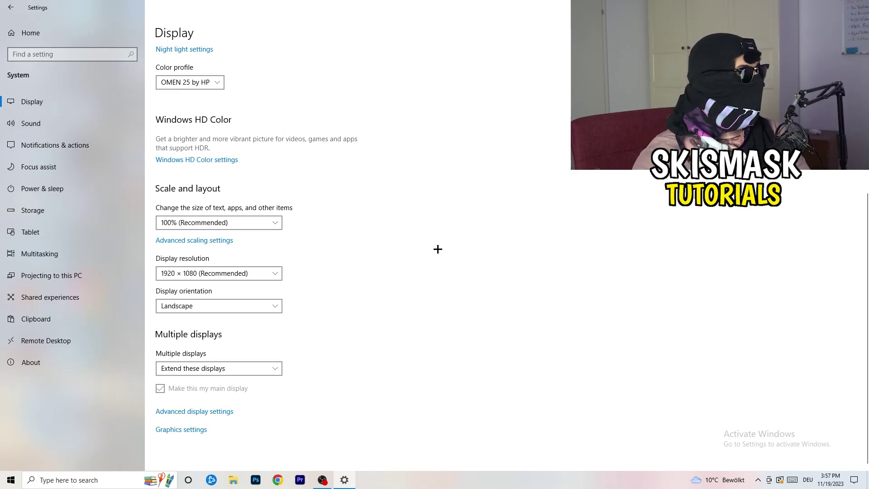
Step: Review the Power & sleep settings and the available power plans, including the additional ones, in Power Options without changing the plan
left_click(58, 189)
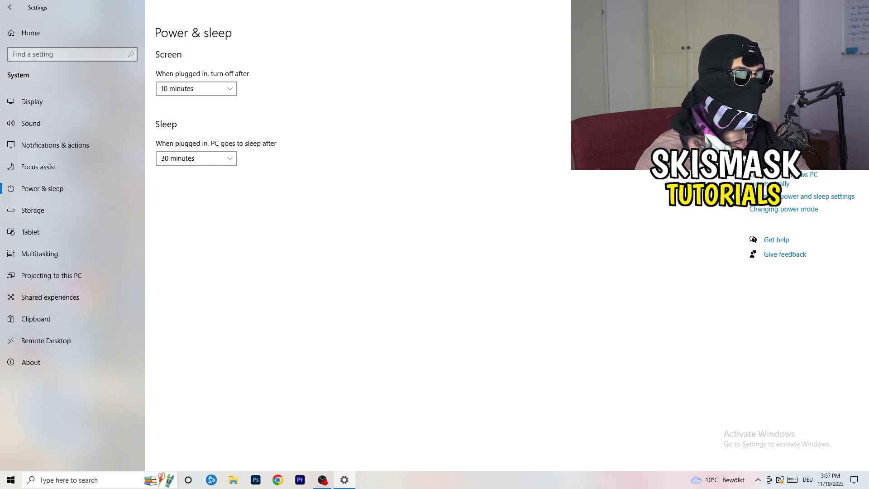
left_click(783, 55)
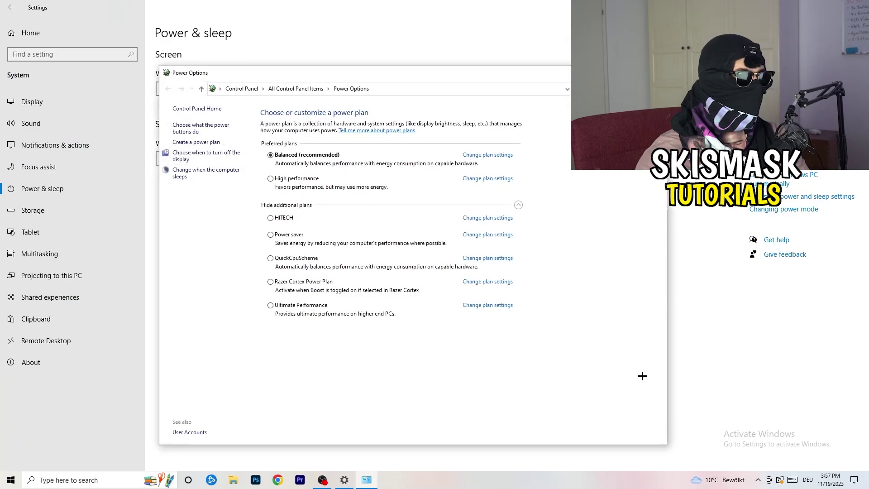
left_click(518, 204)
left_click(518, 205)
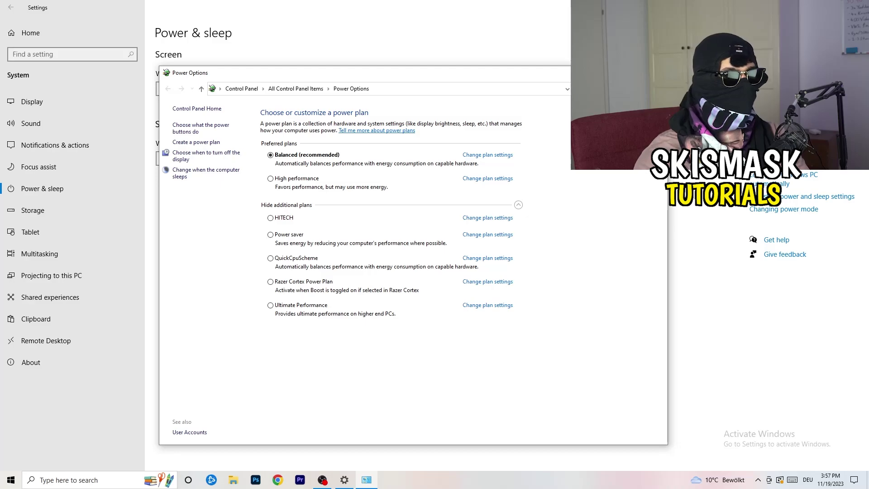
left_click(656, 72)
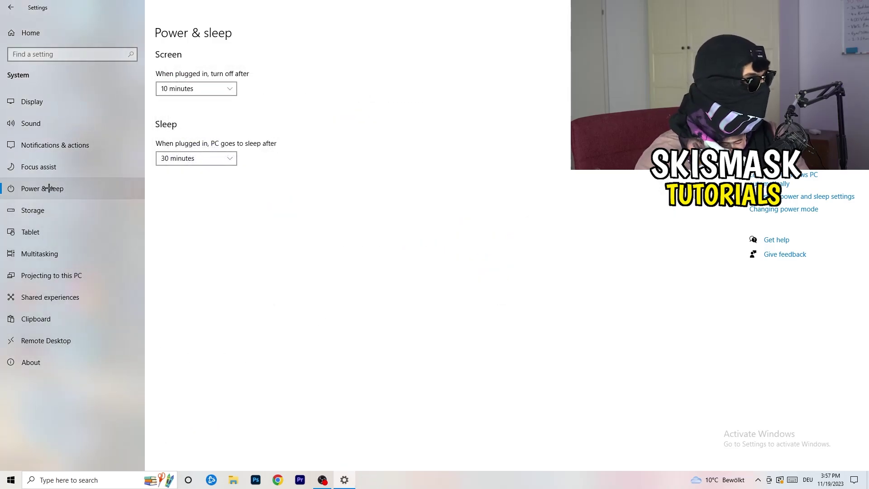
Step: Review the Storage page and the Storage Sense configuration, including the temporary file cleanup options, and close Settings
left_click(53, 212)
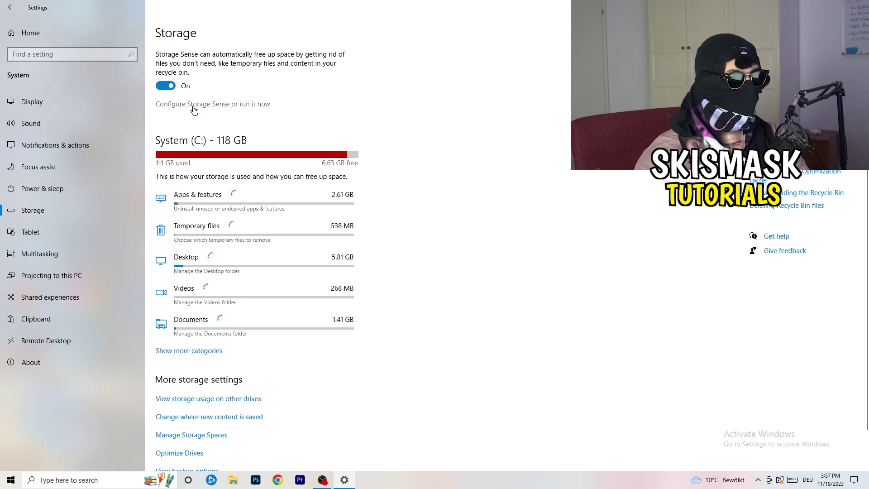
left_click(193, 107)
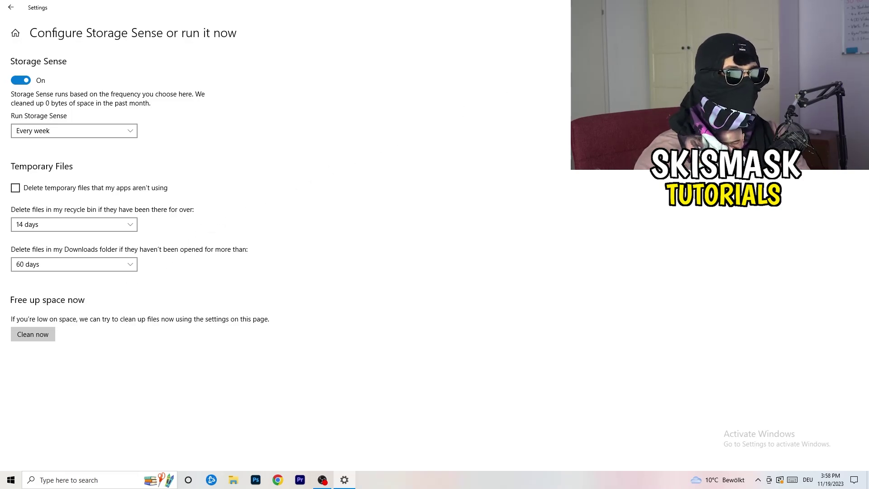
key("alt+F4")
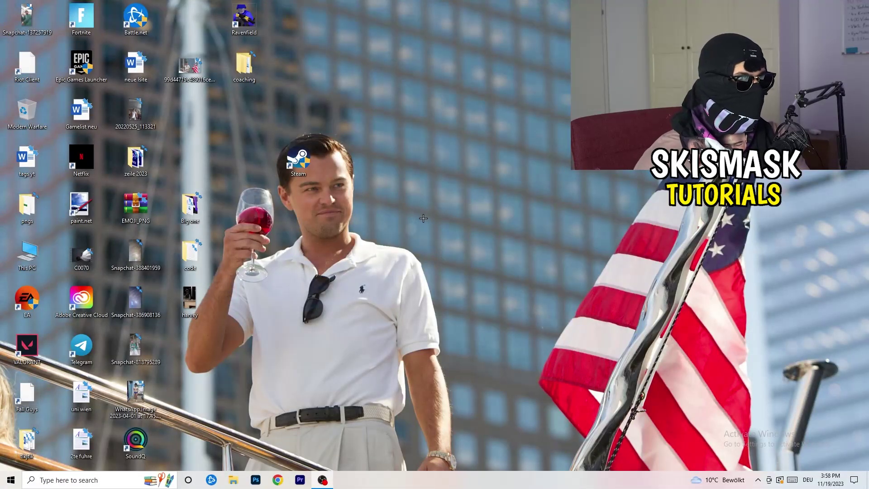